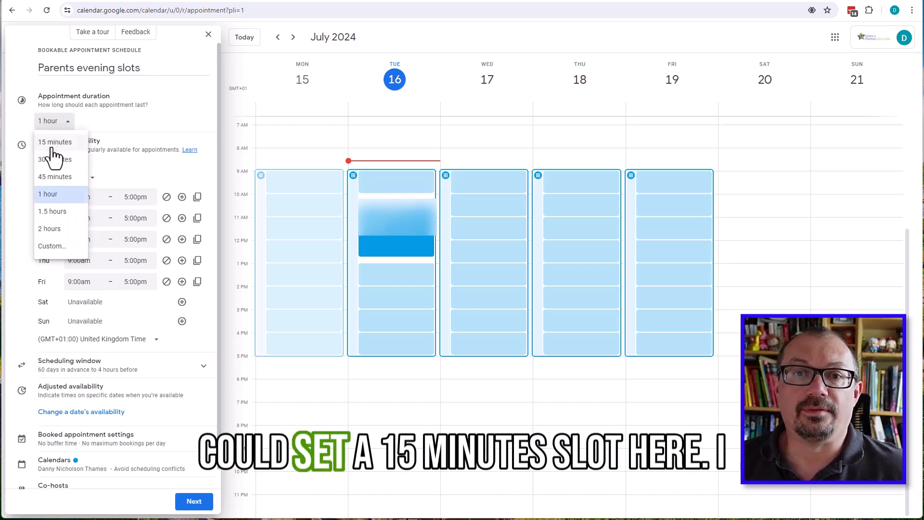
Set the appointment duration to a custom length of 10 minutes.
click(60, 248)
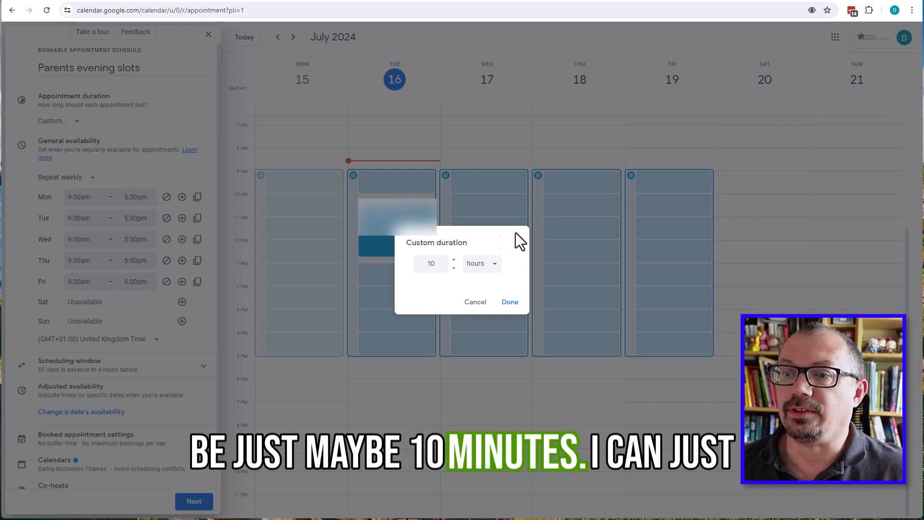
click(494, 264)
click(484, 285)
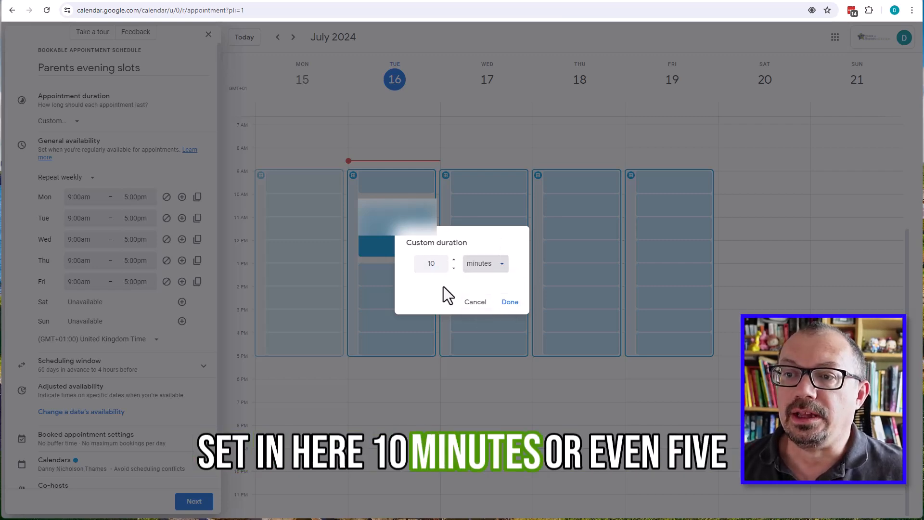
click(510, 302)
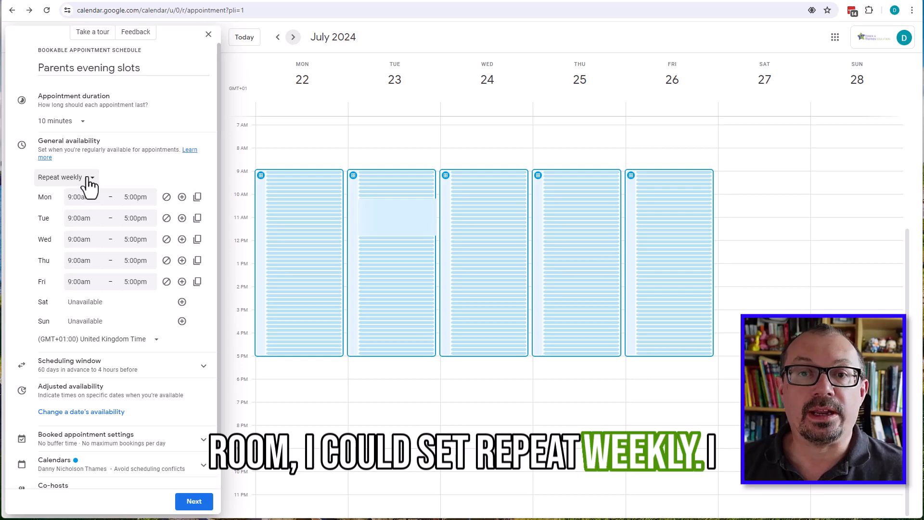
Make the schedule's availability non-repeating and set its date to 25 Jul 2024.
click(91, 179)
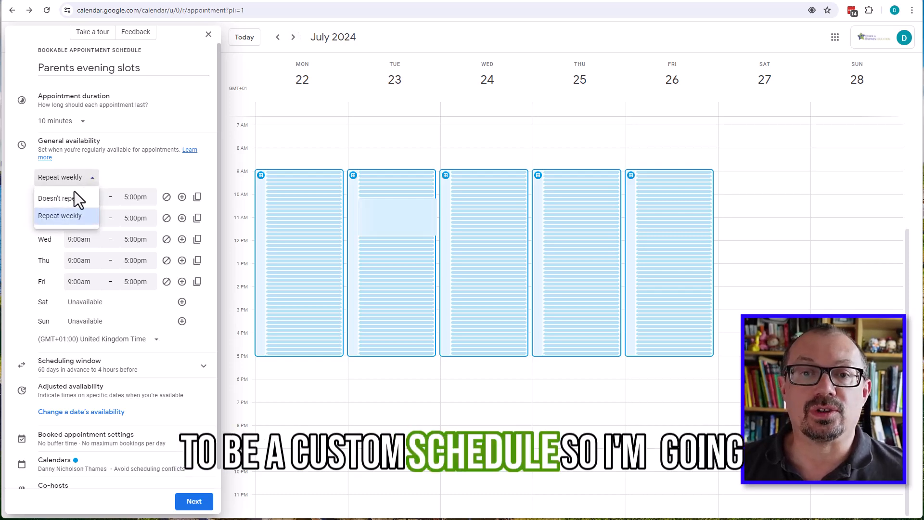
click(70, 197)
click(65, 186)
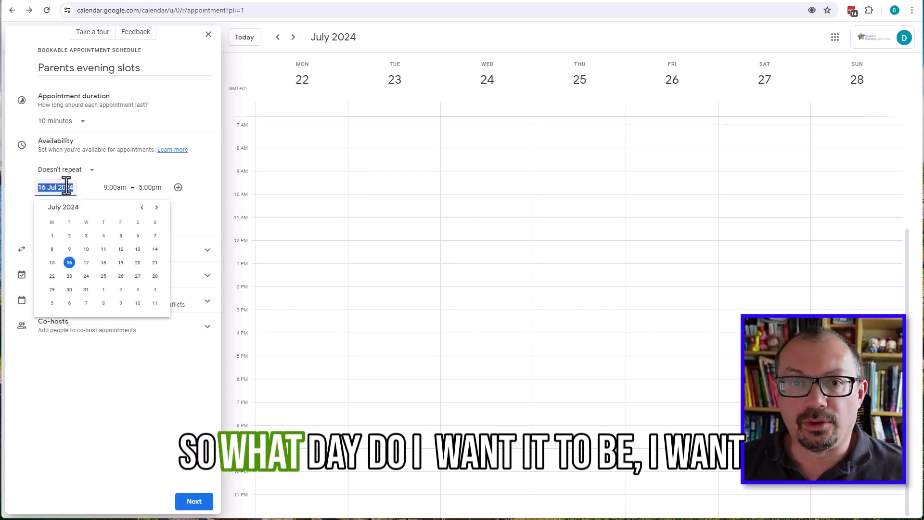
click(103, 276)
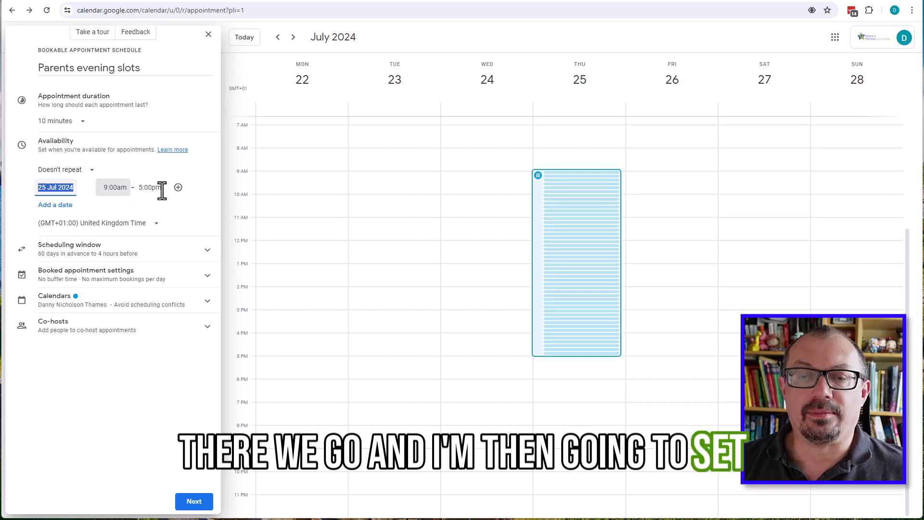
Set the available hours on 25 Jul 2024 from 4:30pm to 7:00pm.
click(122, 195)
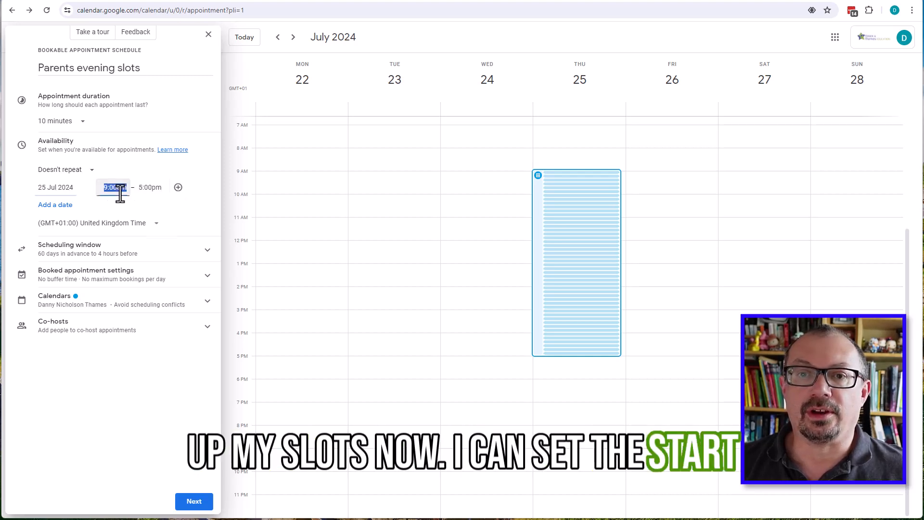
scroll(130, 244, down, 2)
drag(184, 246, 180, 262)
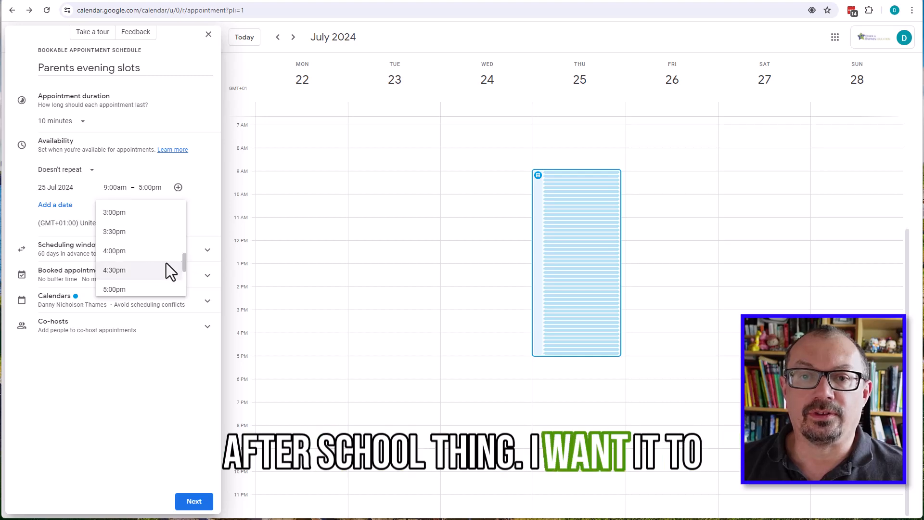
click(116, 250)
click(148, 187)
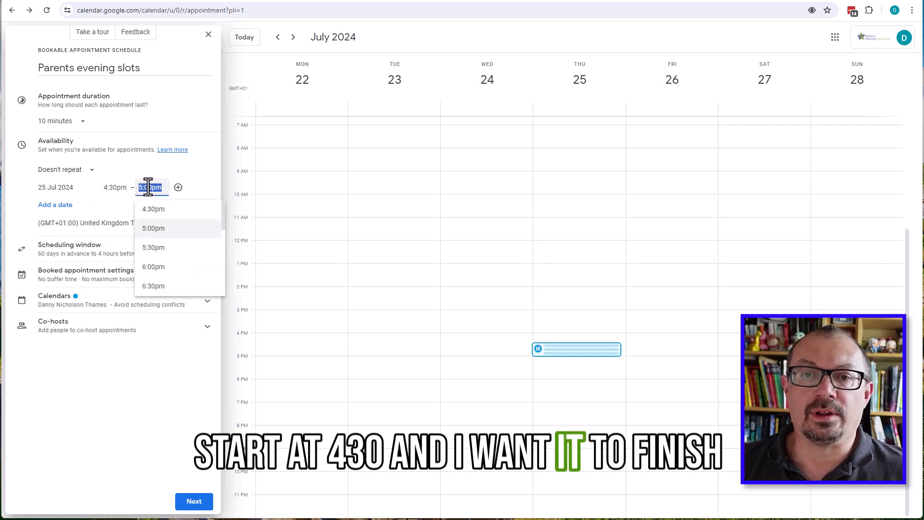
scroll(166, 258, down, 2)
click(153, 257)
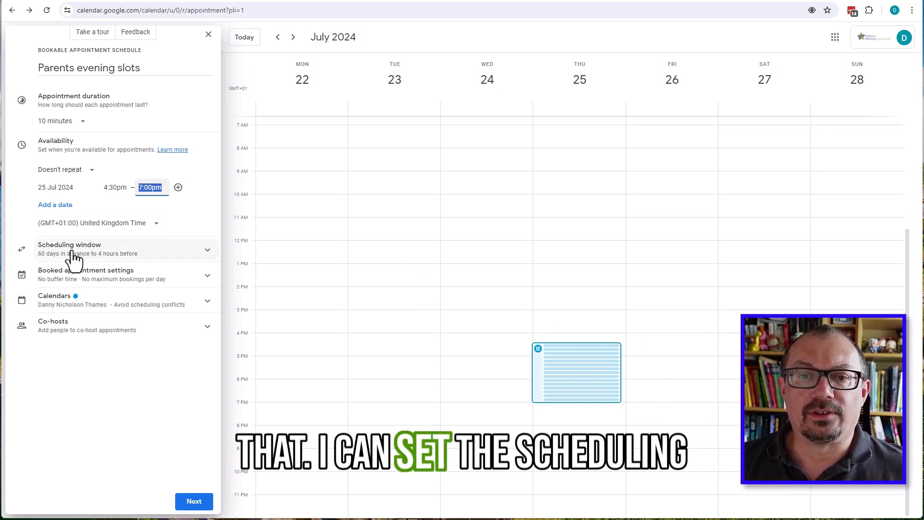
Review the scheduling window, booked appointment settings and co-host options of the appointment schedule.
click(131, 259)
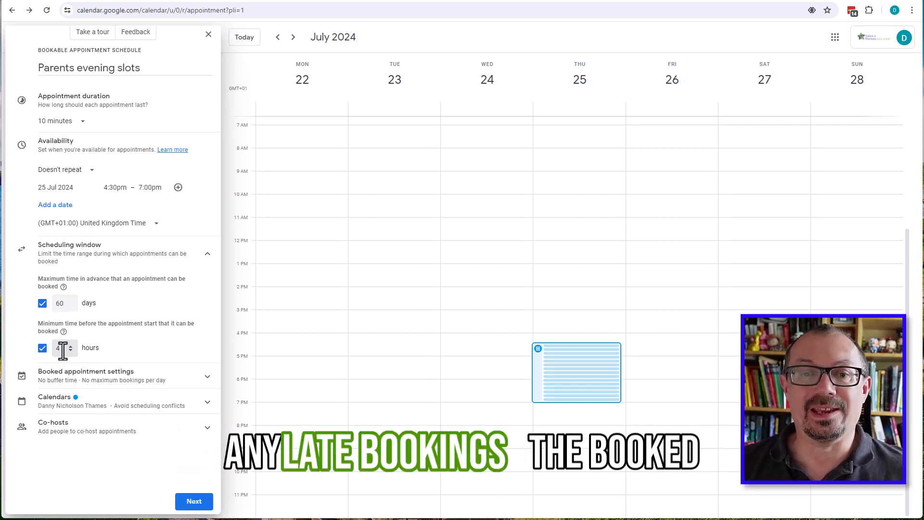
click(207, 255)
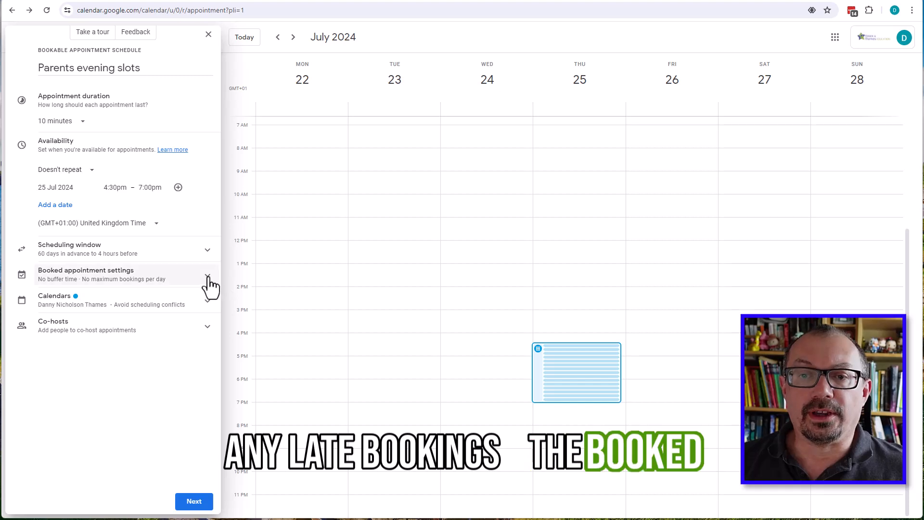
click(183, 291)
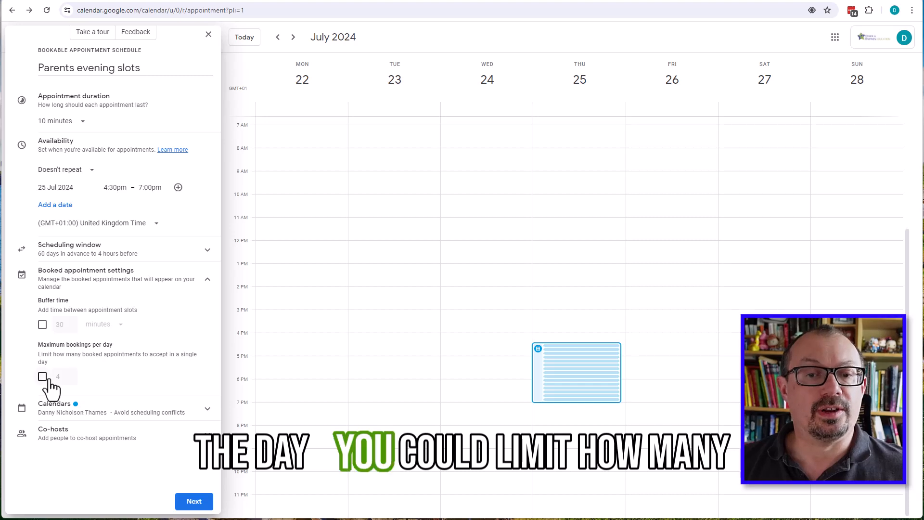
click(206, 279)
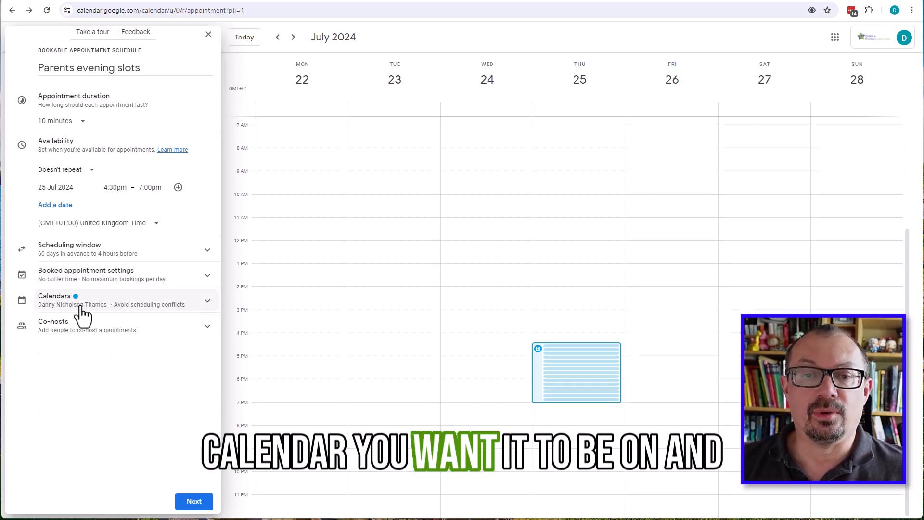
click(208, 330)
Continue to the booking page details and check the booking page photo and name.
click(194, 501)
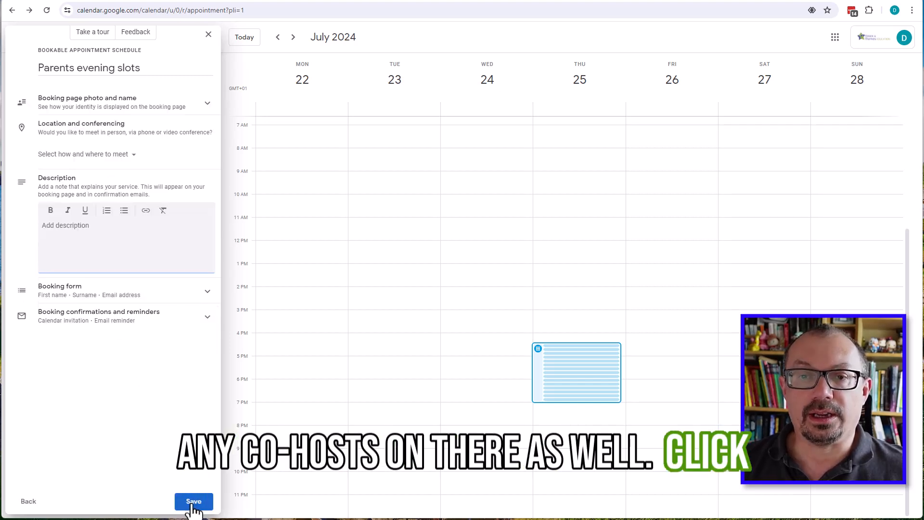
click(82, 102)
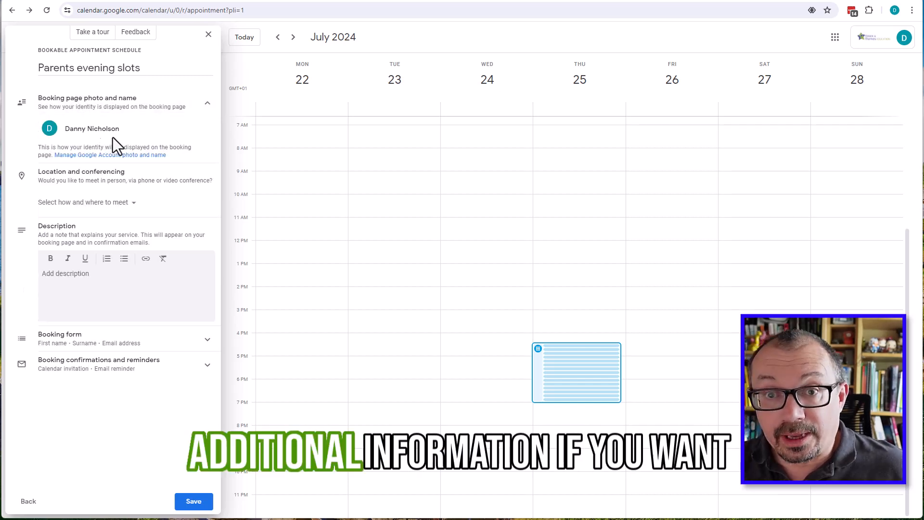
click(210, 103)
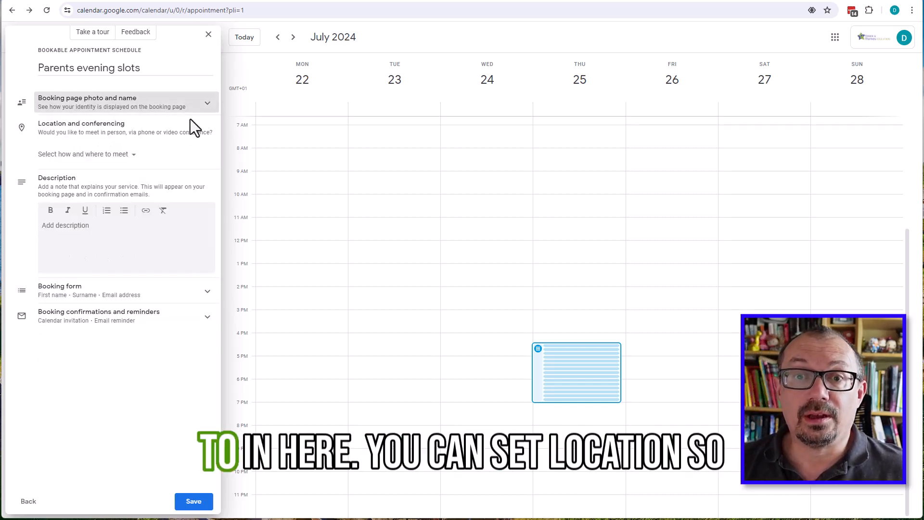
Set the appointments as in-person meetings with "Room 7" as the location.
click(118, 154)
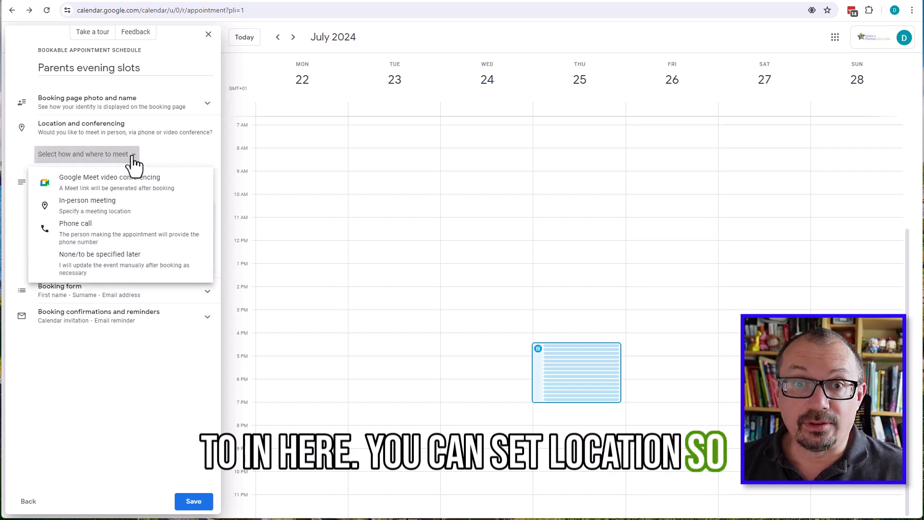
click(94, 208)
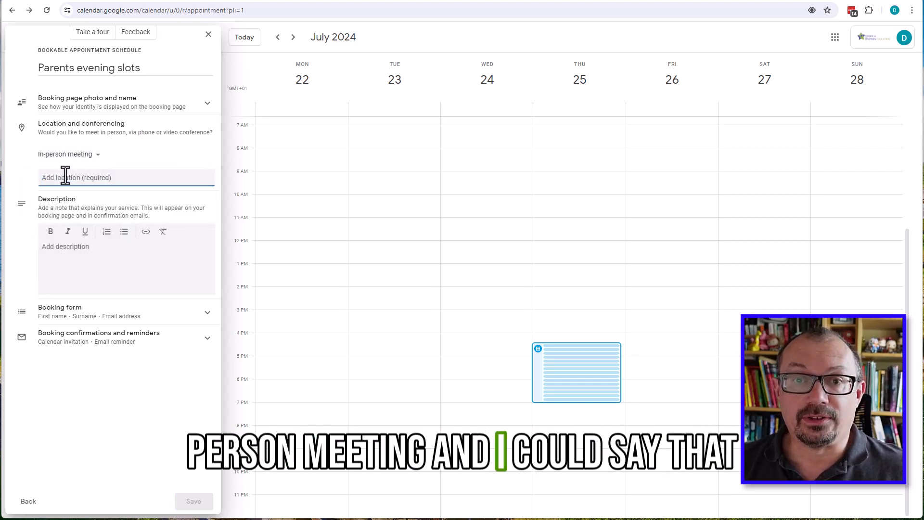
text(Room 7)
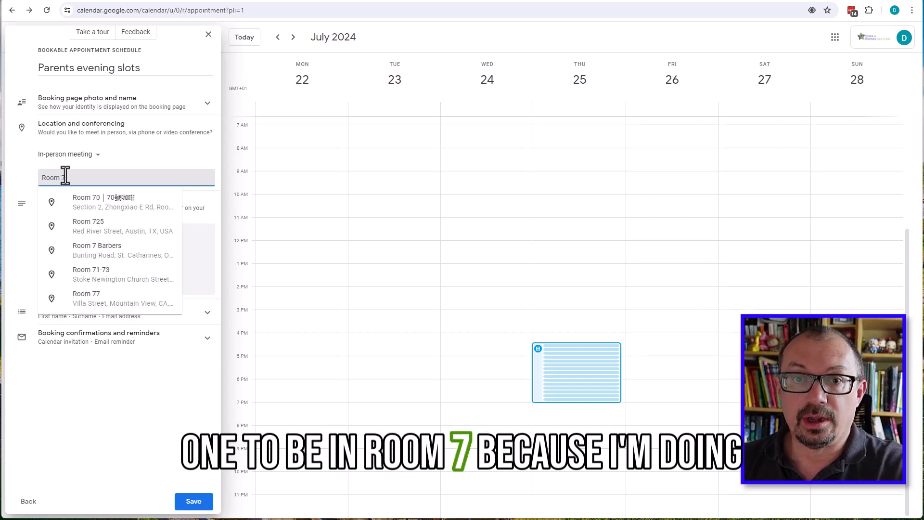
click(104, 405)
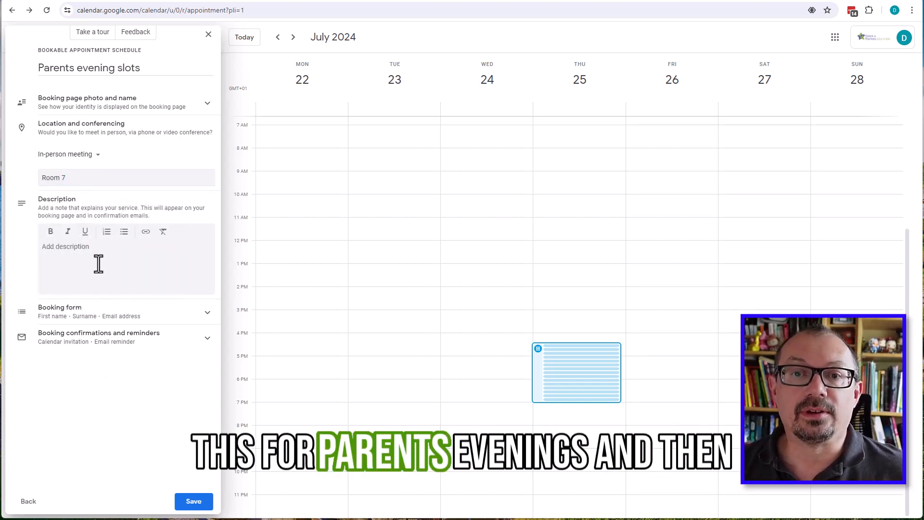
Add the description "Please book a slot to see me about your child's science this year.".
click(67, 252)
text(Ple)
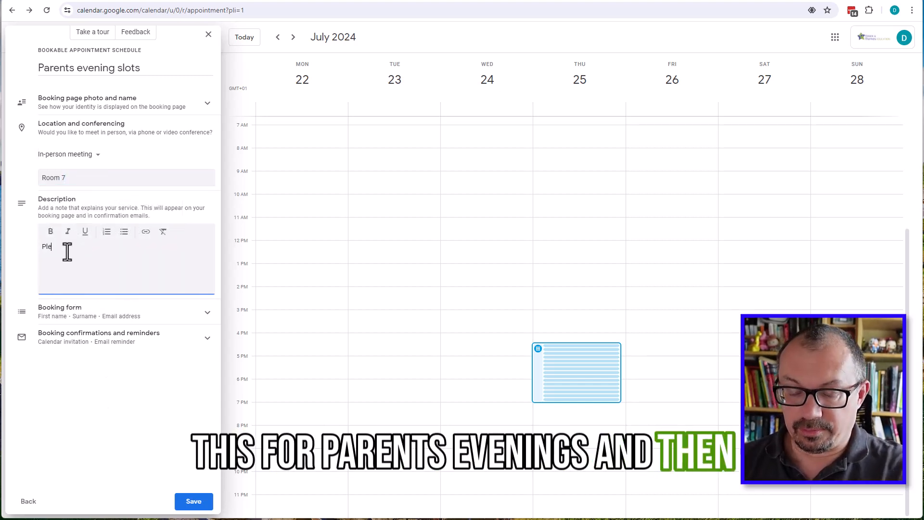
text(ase book a slot to see me about your child's science this year.)
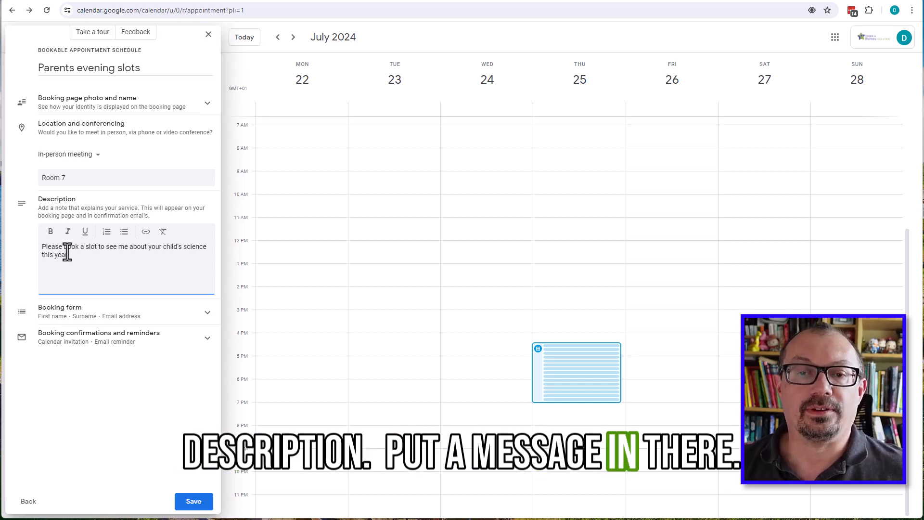
Examine the booking form's fields and the types of extra items it can include, without adding any.
click(208, 314)
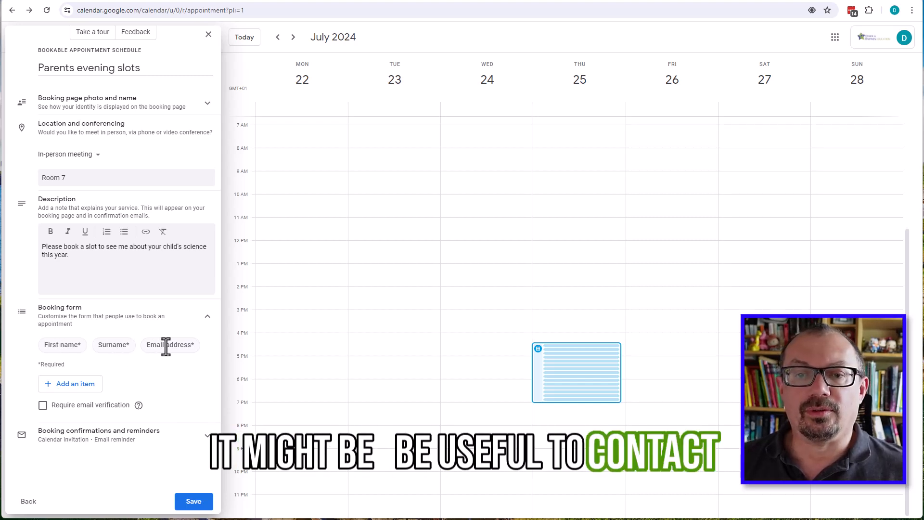
click(78, 387)
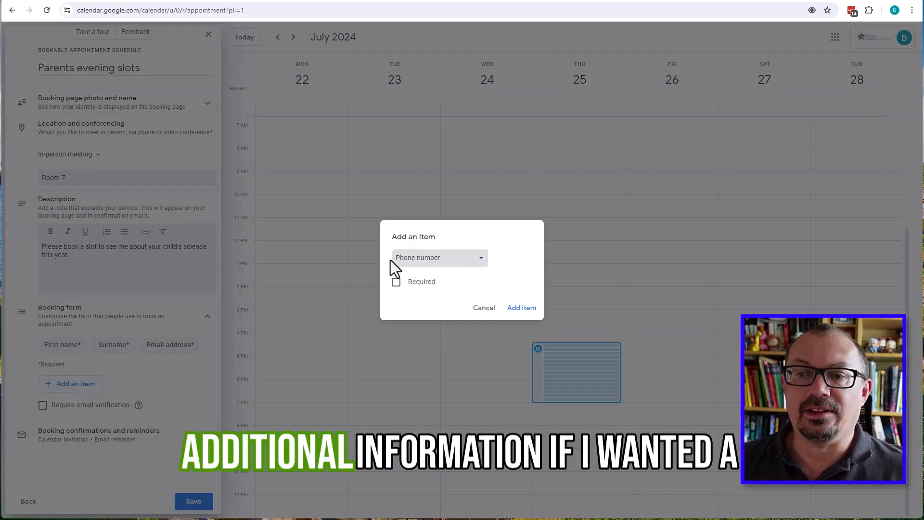
click(463, 263)
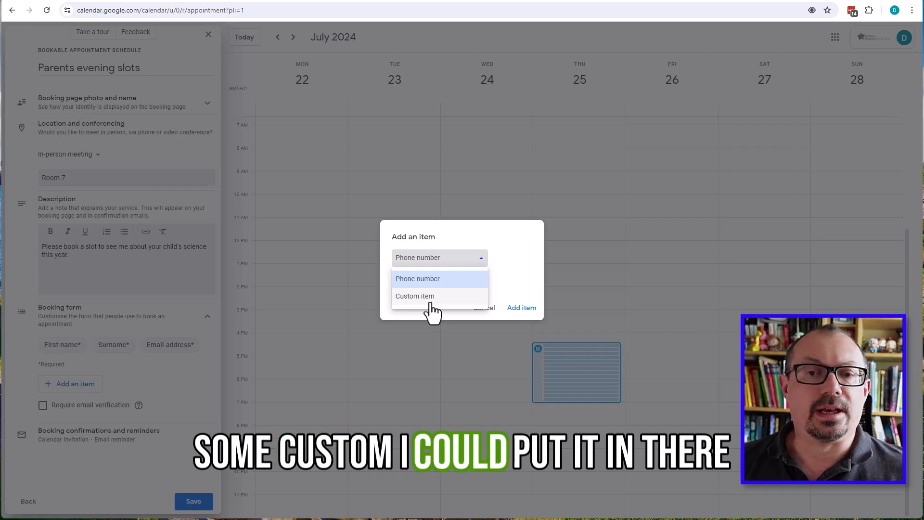
click(527, 238)
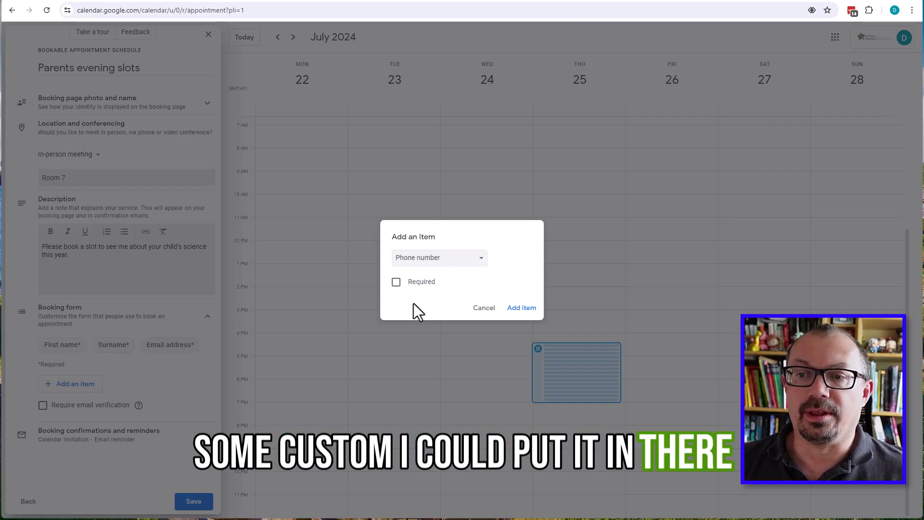
click(484, 308)
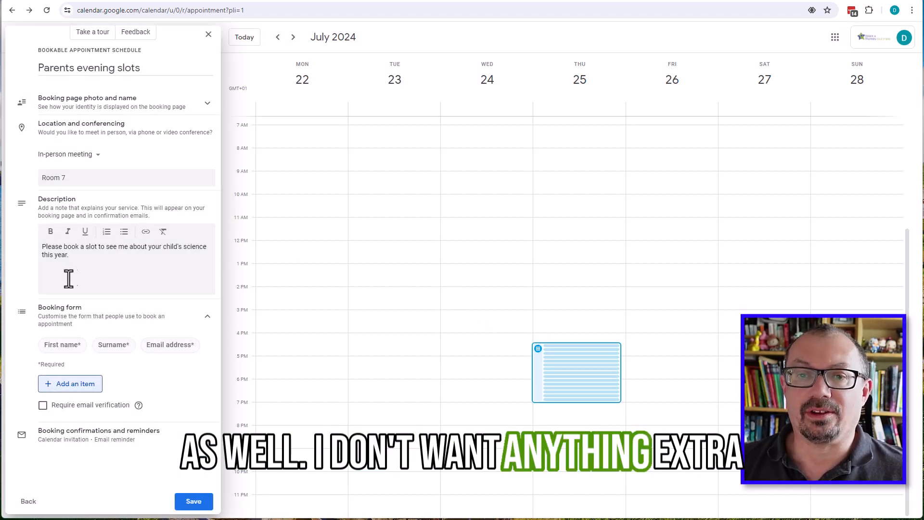
click(209, 320)
Check the booking confirmation and reminder settings, and save the appointment schedule.
click(168, 339)
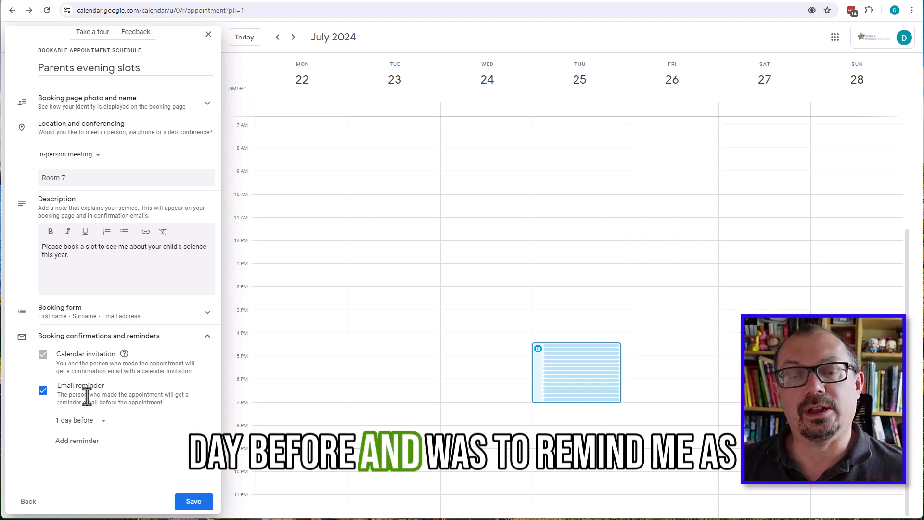
click(193, 501)
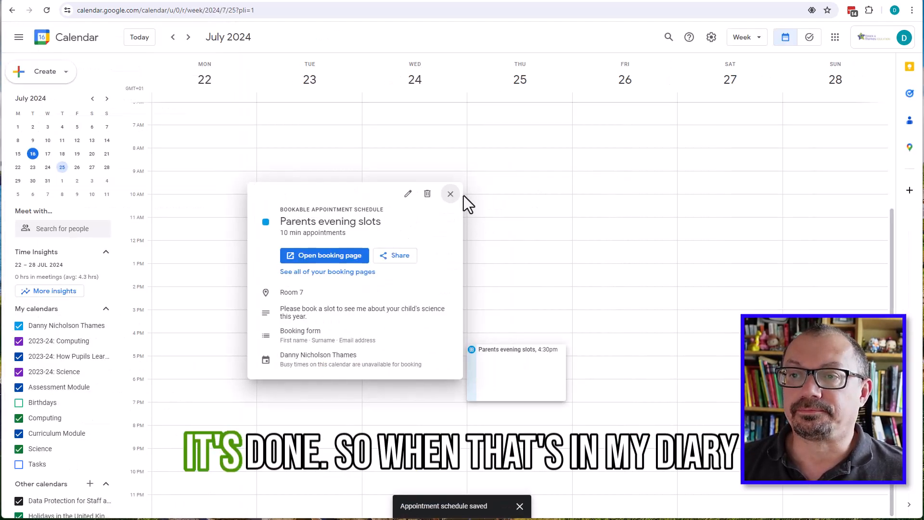
click(450, 193)
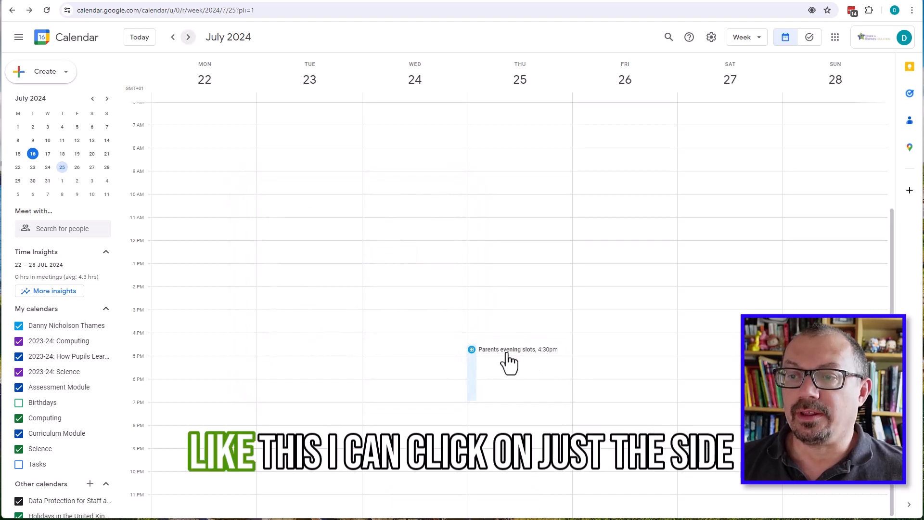
Open the booking page for Parents evening slots and view the slots on the next available date.
click(472, 354)
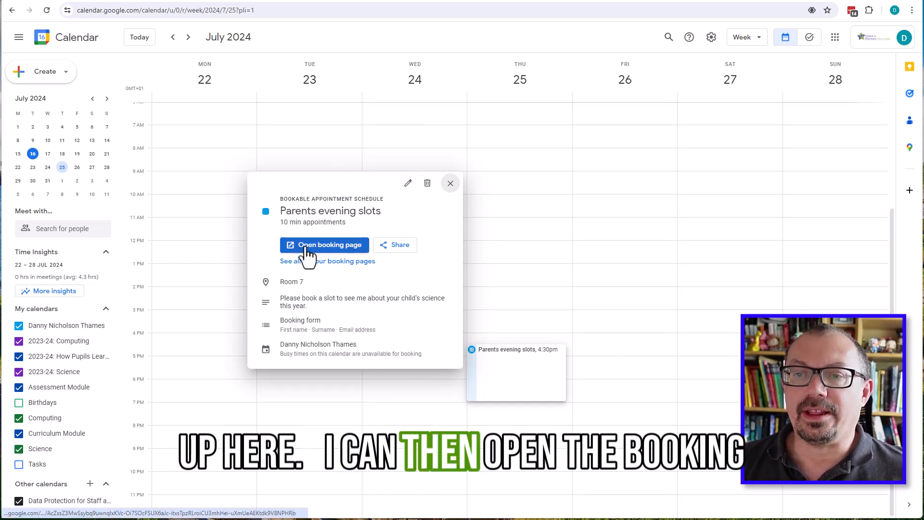
click(322, 246)
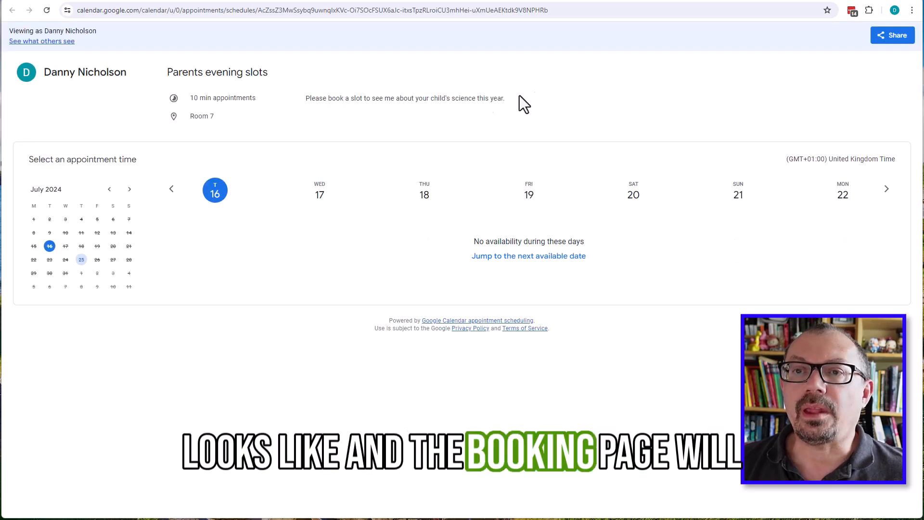
click(527, 260)
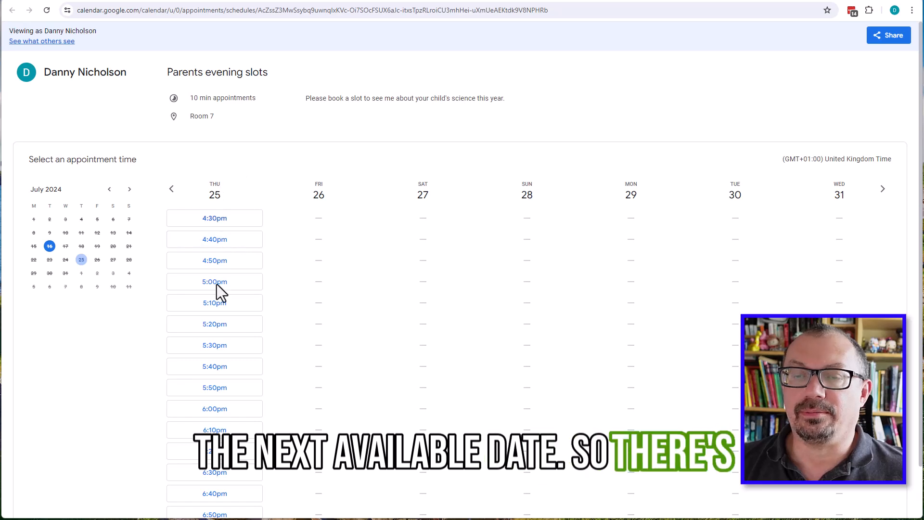
scroll(219, 256, down, 1)
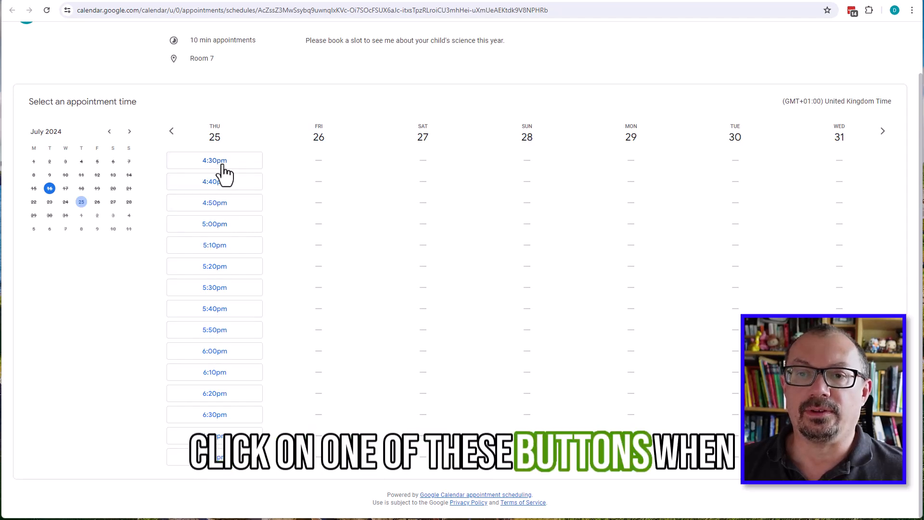
View the contact form for booking the 4:40pm slot on 25 July, and leave it without booking.
click(216, 183)
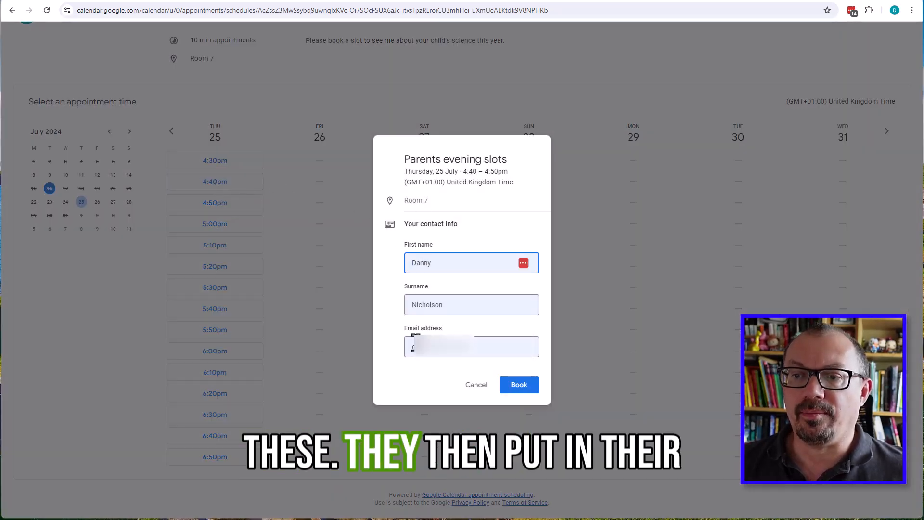
click(476, 387)
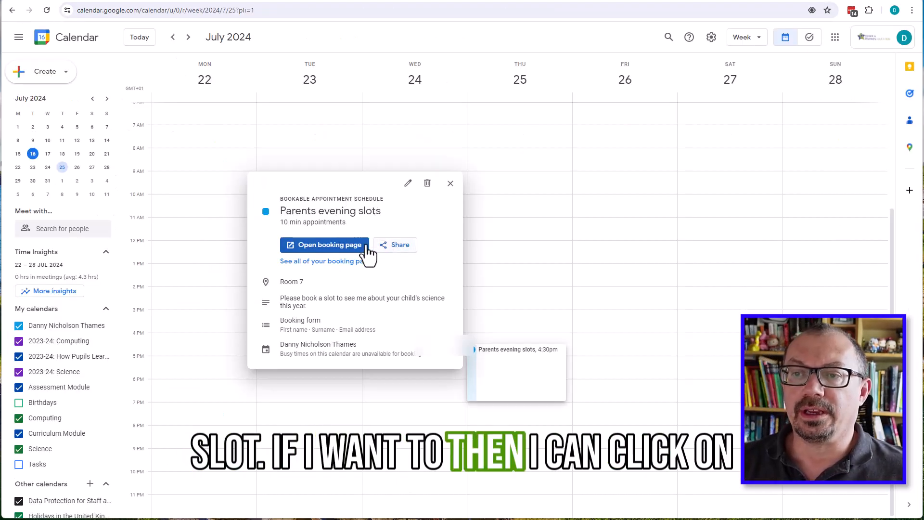
View the link-sharing options for the Parents evening slots booking page and close the schedule's details.
click(395, 247)
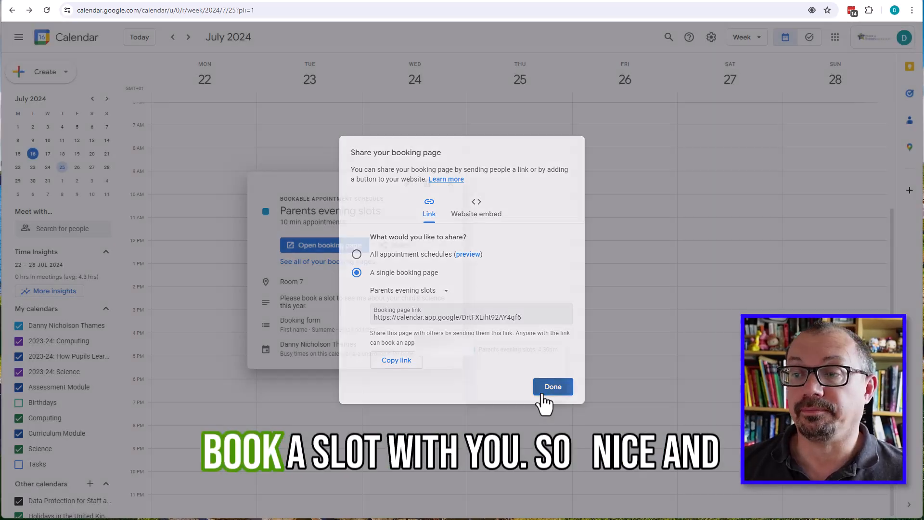
click(552, 386)
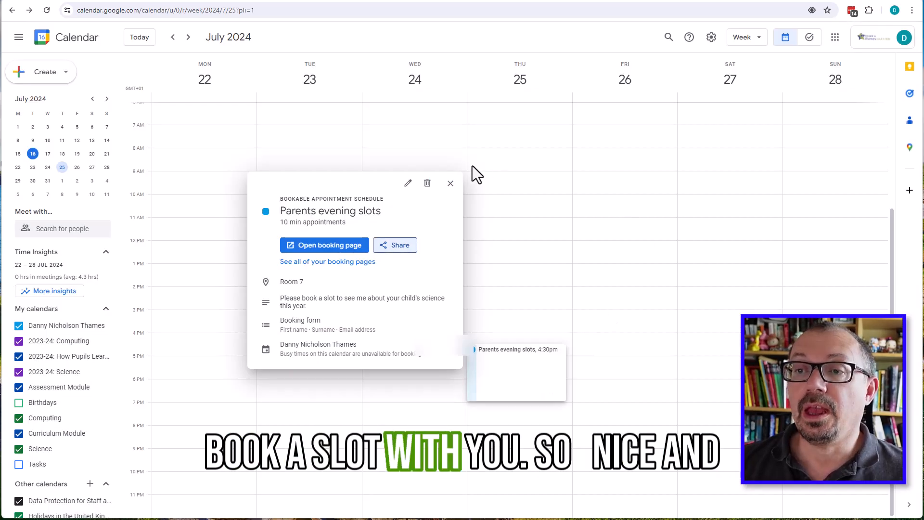
click(450, 183)
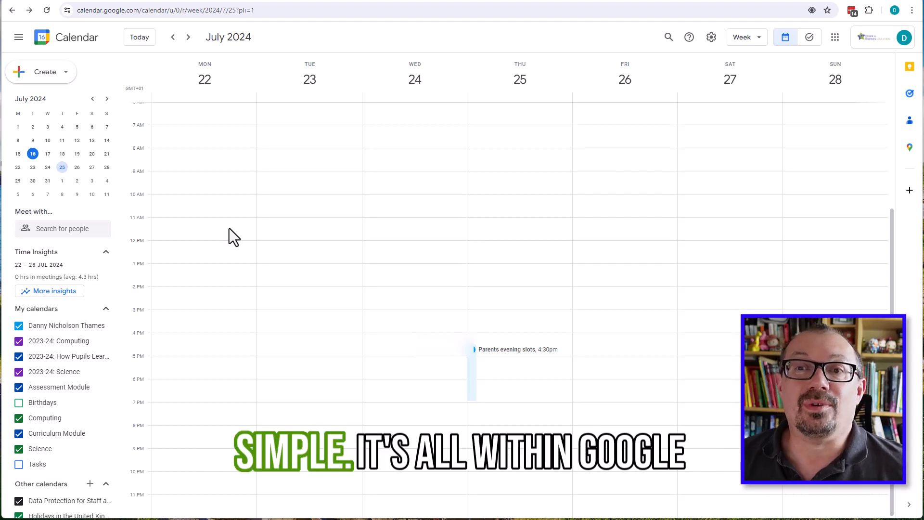